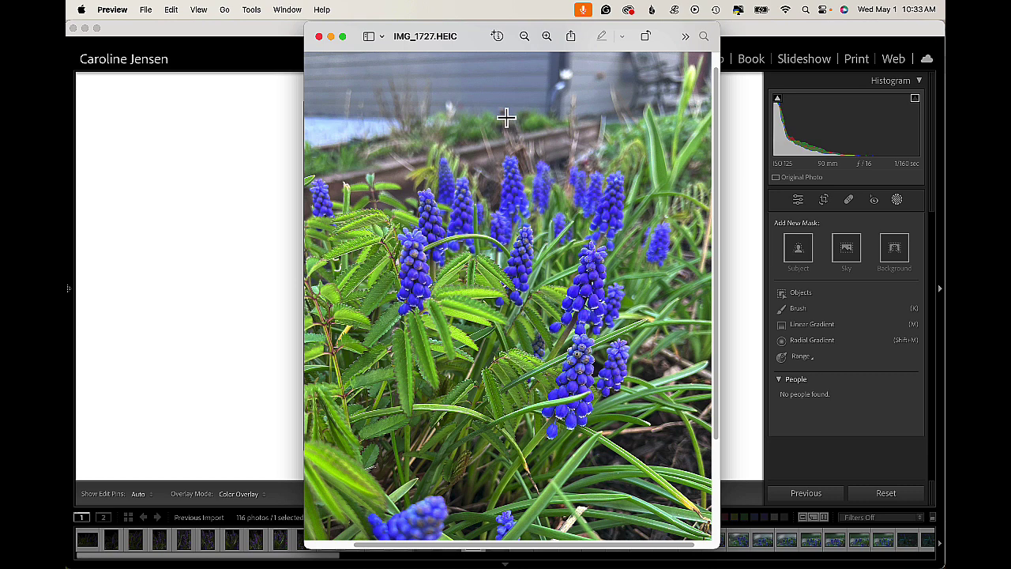
# Step: Compare the garden snapshot IMG_1727.HEIC in Preview with the dark grape hyacinth photo in Lightroom Classic
pyautogui.click(230, 149)
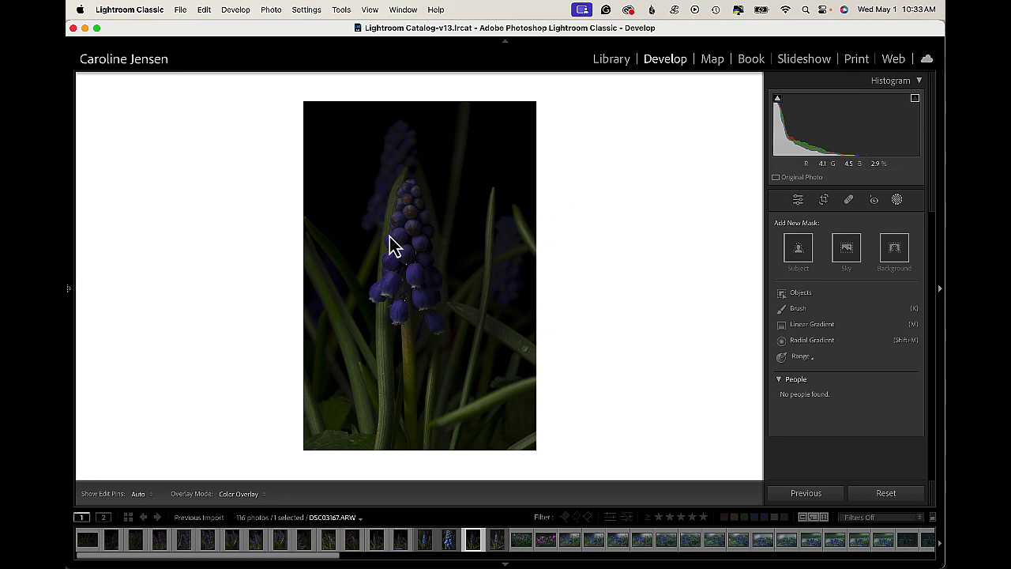
pyautogui.click(527, 553)
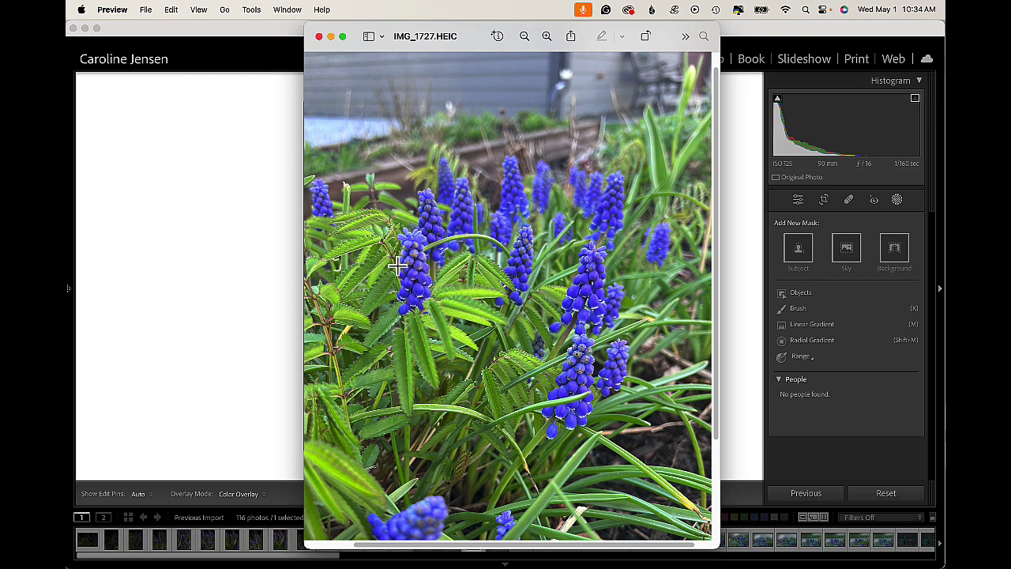
pyautogui.click(266, 284)
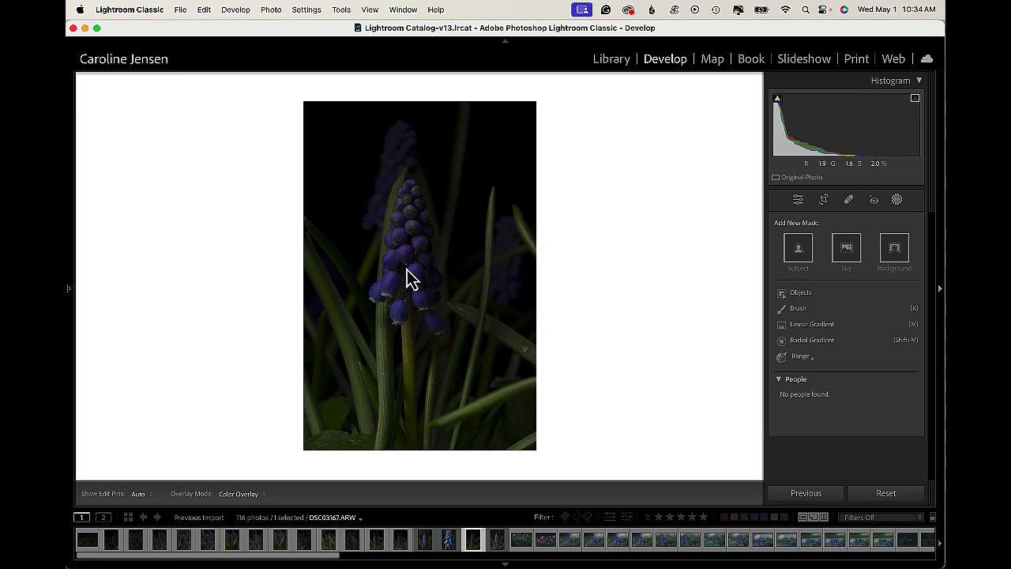
# Step: Create a subject mask that selects the main grape hyacinth bloom
pyautogui.click(897, 200)
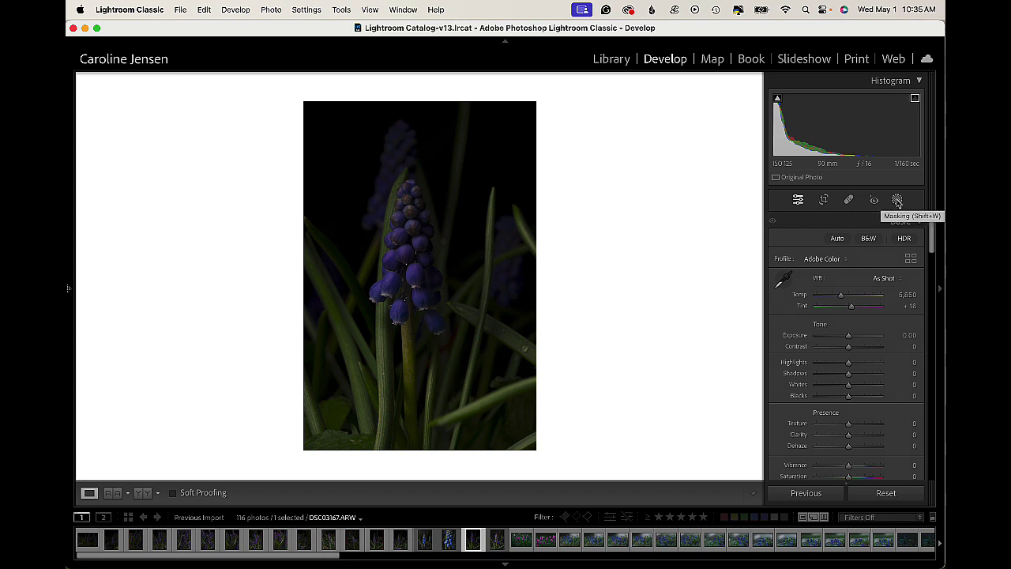
pyautogui.click(898, 201)
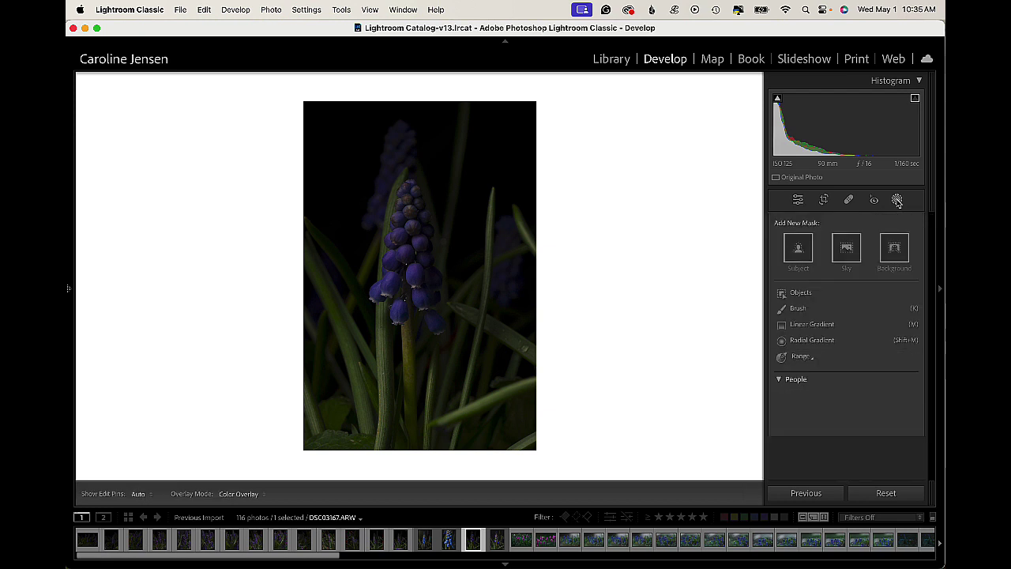
pyautogui.click(796, 261)
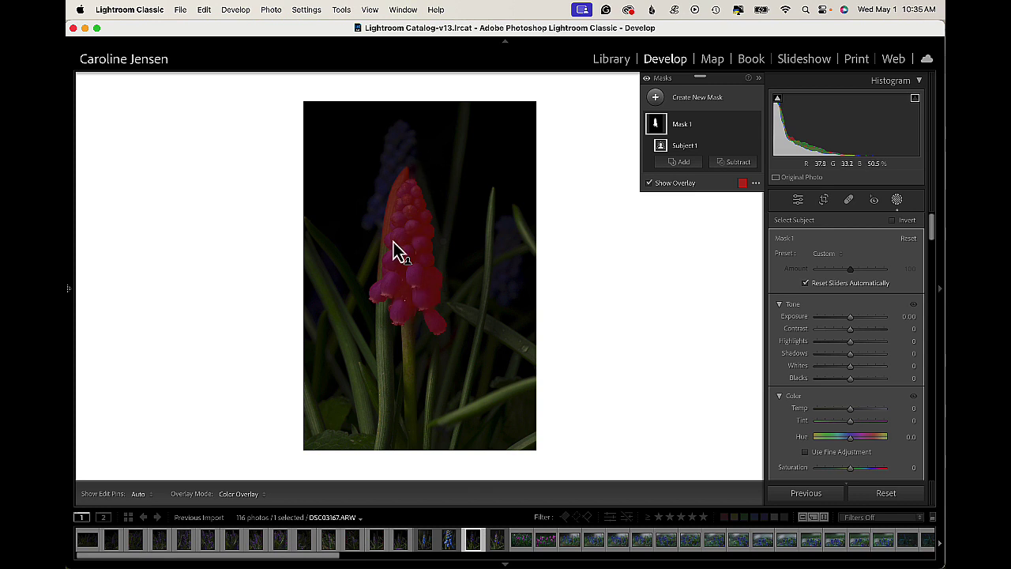
# Step: Subtract the leaf behind the bloom from the subject mask with a brush of size 8.0, feather 92 and flow 51
pyautogui.scroll(5, 387, 207)
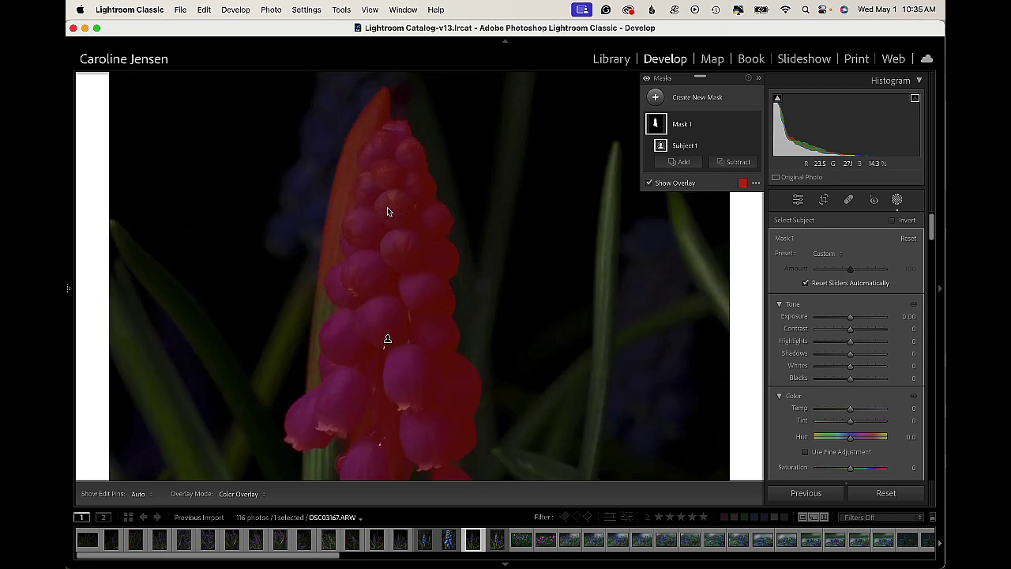
pyautogui.scroll(2, 388, 199)
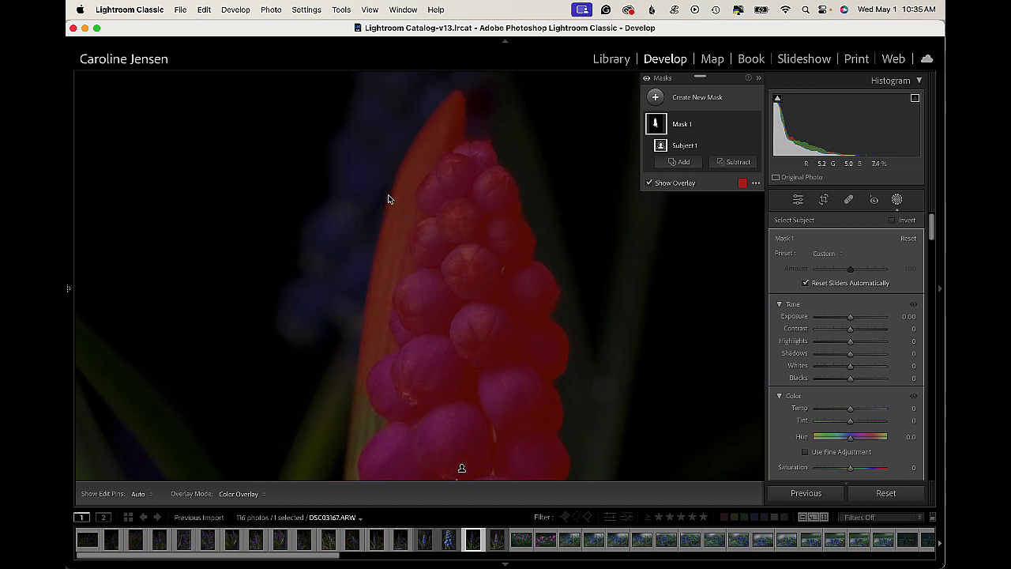
pyautogui.click(735, 162)
pyautogui.click(758, 275)
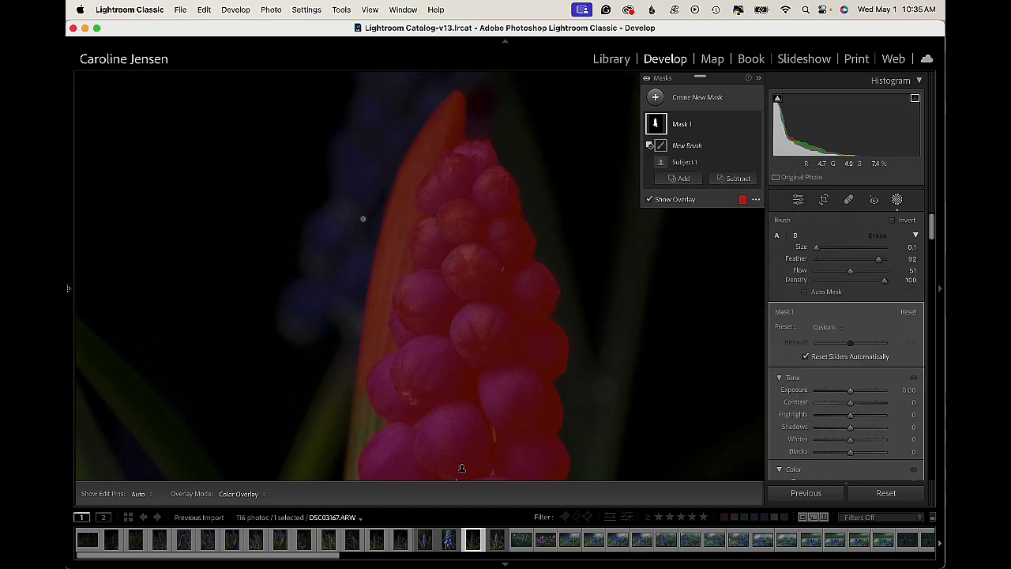
pyautogui.scroll(5, 369, 202)
pyautogui.scroll(-3, 369, 202)
pyautogui.press('h')
pyautogui.moveTo(384, 232)
pyautogui.mouseDown()
pyautogui.moveTo(391, 267)
pyautogui.moveTo(402, 173)
pyautogui.moveTo(446, 129)
pyautogui.moveTo(385, 228)
pyautogui.moveTo(414, 135)
pyautogui.moveTo(472, 88)
pyautogui.moveTo(437, 122)
pyautogui.moveTo(389, 224)
pyautogui.moveTo(362, 342)
pyautogui.moveTo(363, 325)
pyautogui.moveTo(381, 338)
pyautogui.moveTo(377, 239)
pyautogui.moveTo(390, 186)
pyautogui.moveTo(449, 94)
pyautogui.moveTo(464, 105)
pyautogui.moveTo(441, 136)
pyautogui.moveTo(469, 97)
pyautogui.moveTo(421, 115)
pyautogui.moveTo(383, 192)
pyautogui.moveTo(349, 386)
pyautogui.mouseUp()
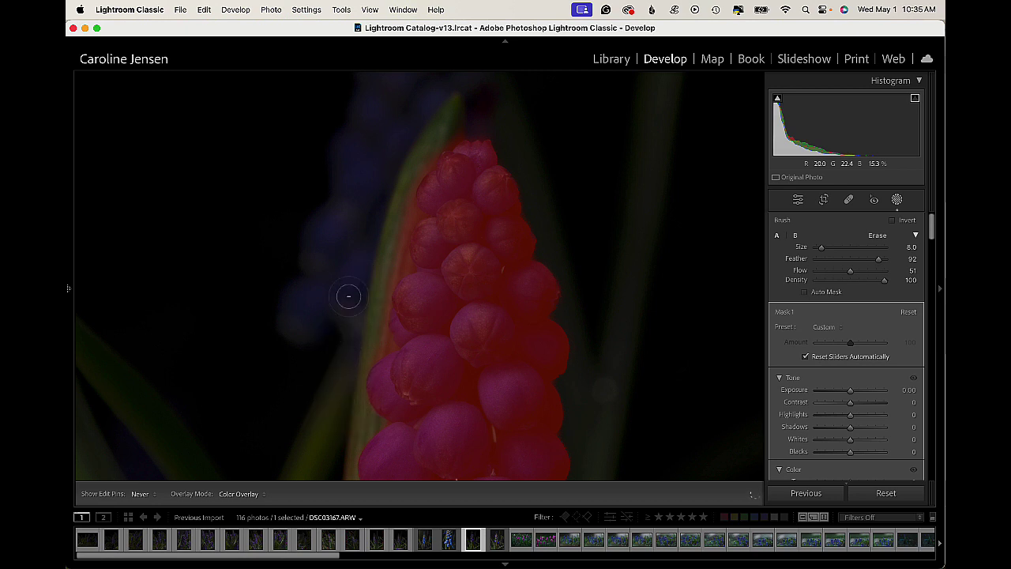
pyautogui.press('h')
pyautogui.press('z')
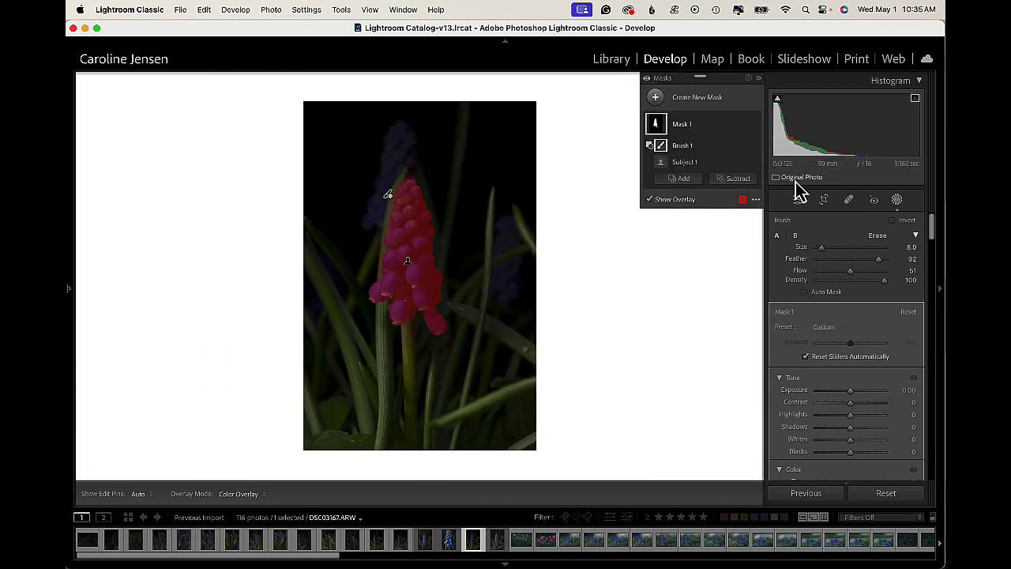
# Step: Set the flower mask's exposure to 1.34 and leave masking
pyautogui.moveTo(853, 395); pyautogui.dragTo(863, 395)
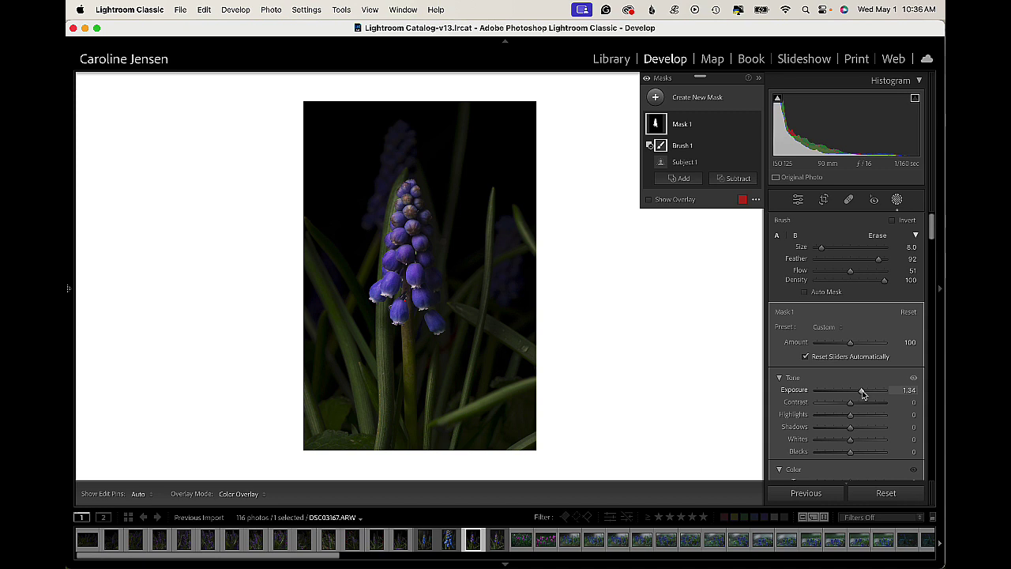
pyautogui.click(896, 199)
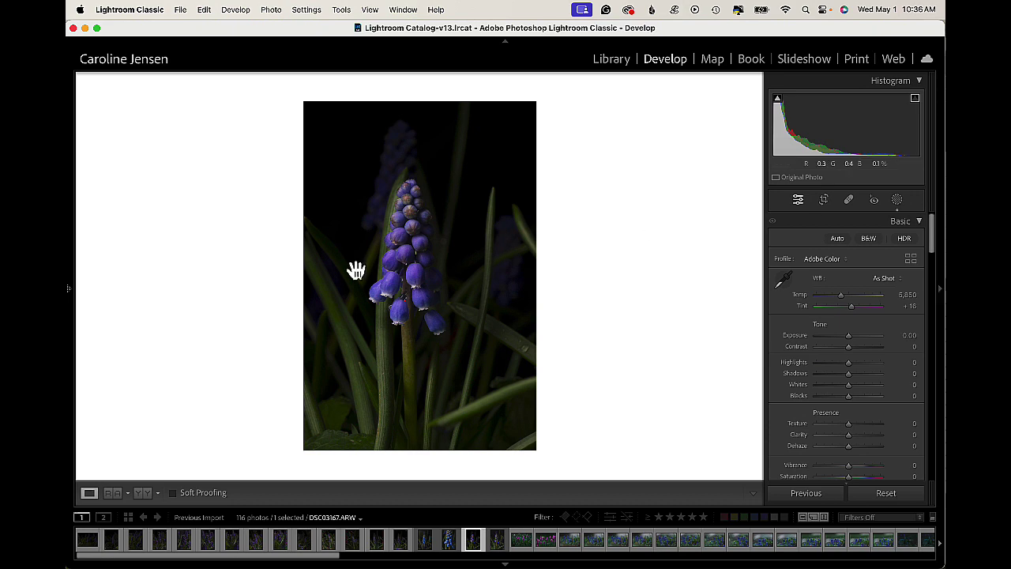
# Step: Examine the brightened flower bells and water droplets up close, using the 100% magnification
pyautogui.click(356, 270)
pyautogui.moveTo(535, 208); pyautogui.dragTo(534, 137)
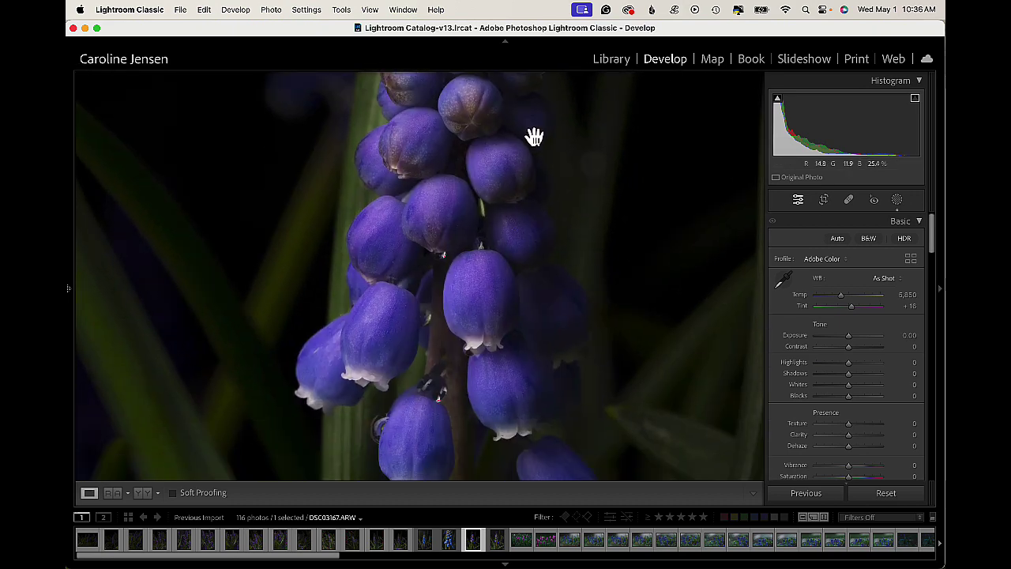
pyautogui.click(534, 137)
pyautogui.moveTo(533, 181); pyautogui.dragTo(108, 238)
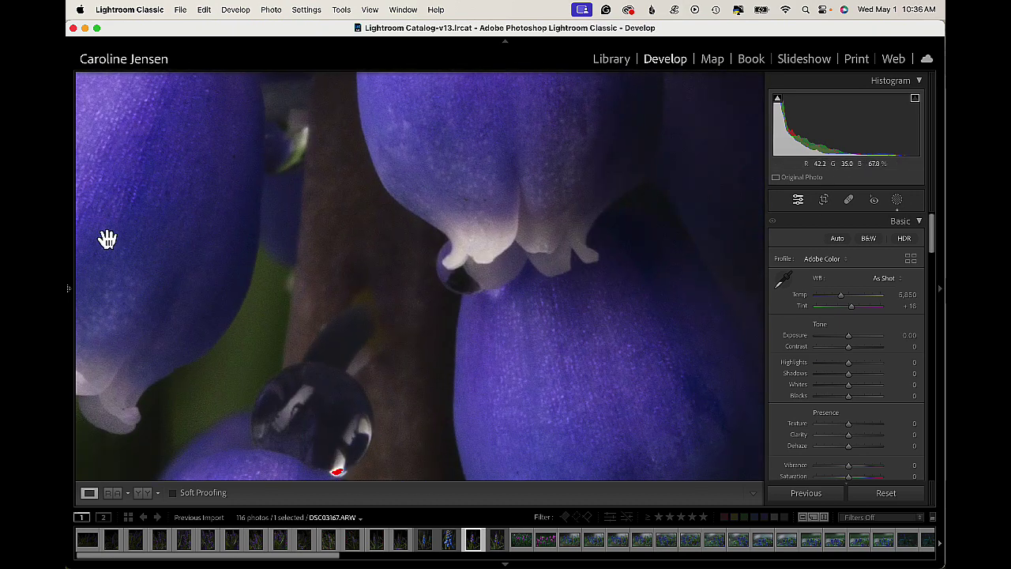
pyautogui.click(68, 288)
pyautogui.click(201, 80)
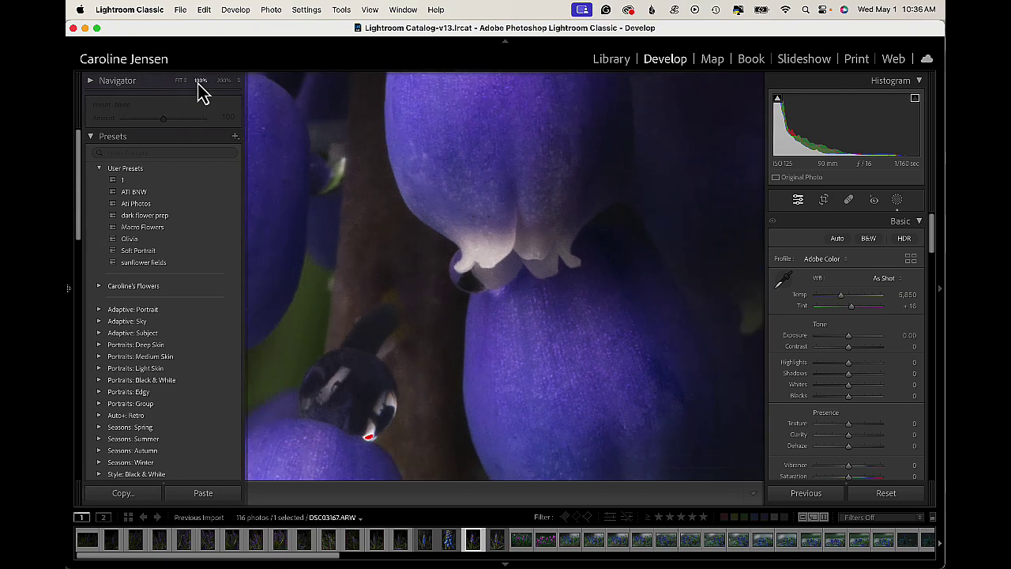
pyautogui.moveTo(518, 233); pyautogui.dragTo(524, 420)
pyautogui.click(524, 419)
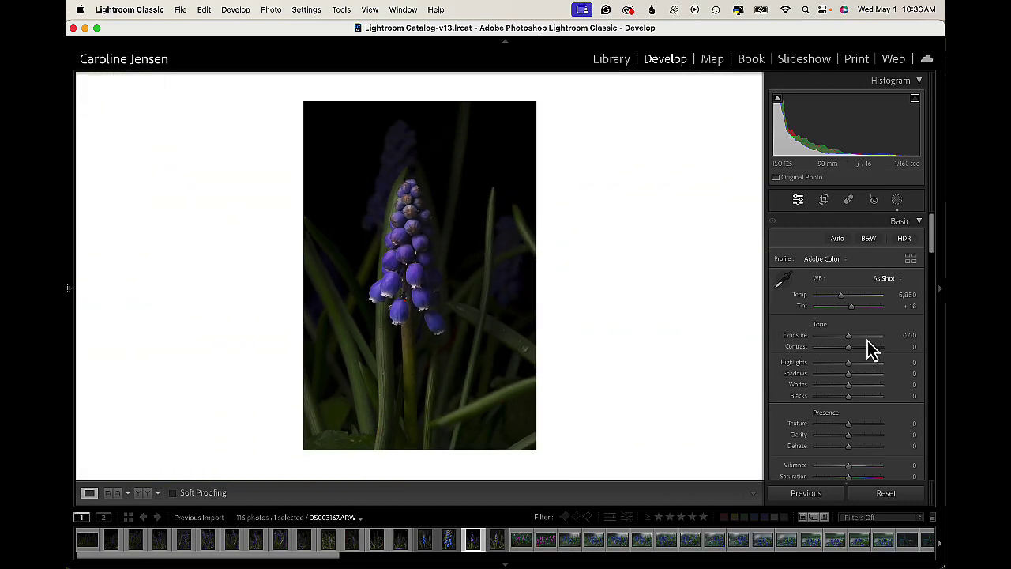
# Step: Set the Color Mixer hue to -17 for Blue and +62 for Aqua
pyautogui.click(896, 201)
pyautogui.scroll(-10, 898, 350)
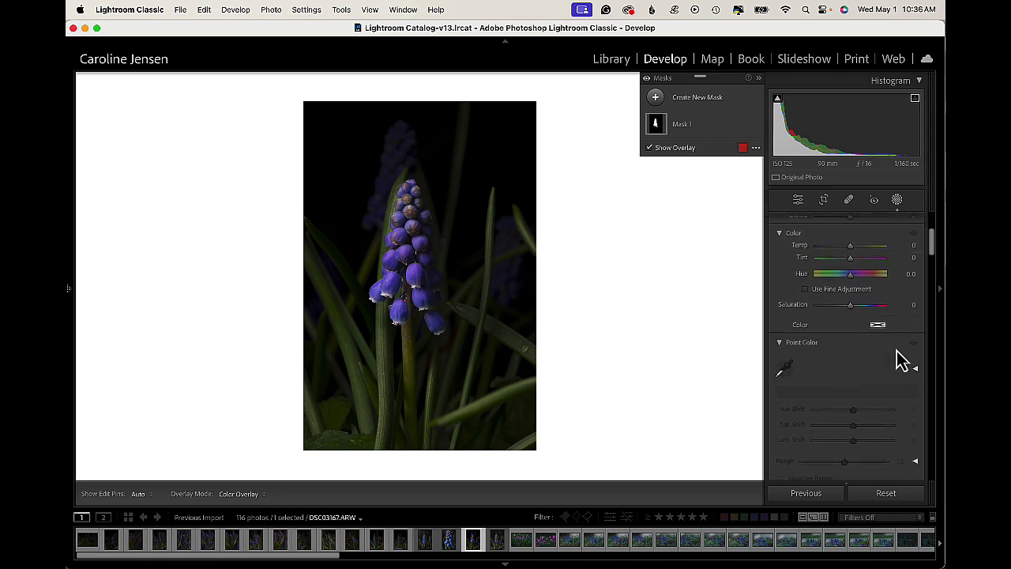
pyautogui.scroll(-10, 897, 352)
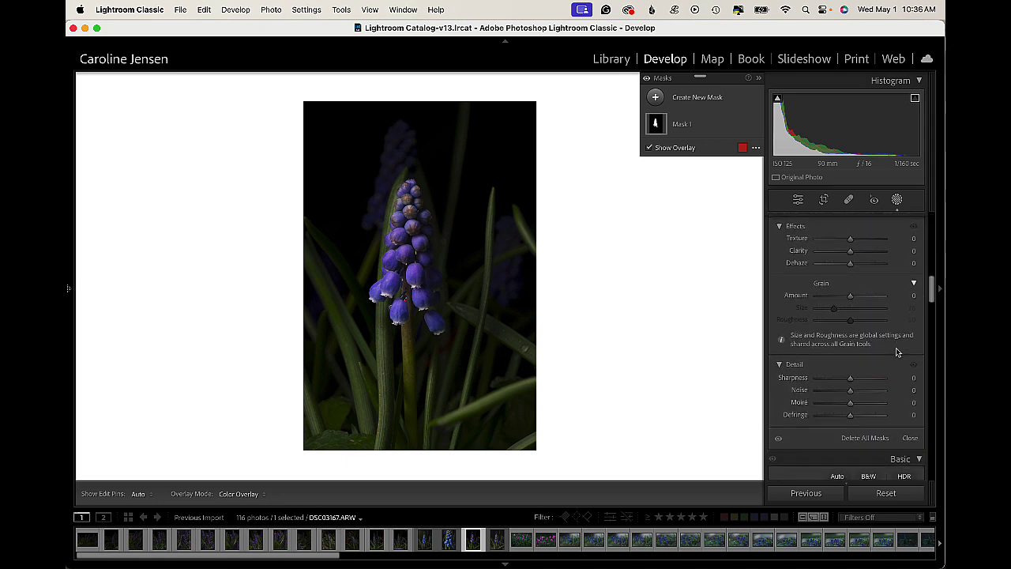
pyautogui.scroll(-10, 895, 349)
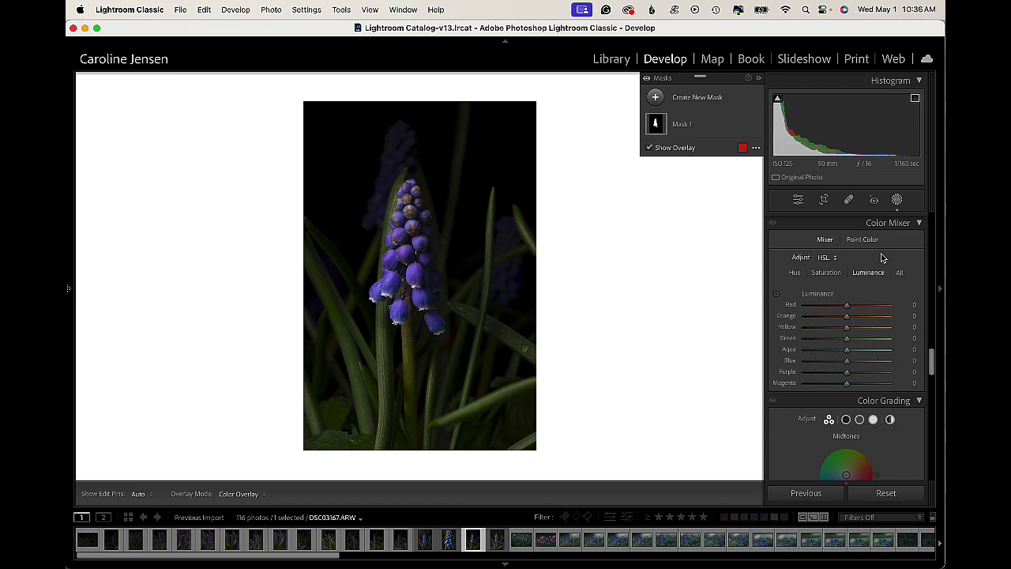
pyautogui.click(795, 273)
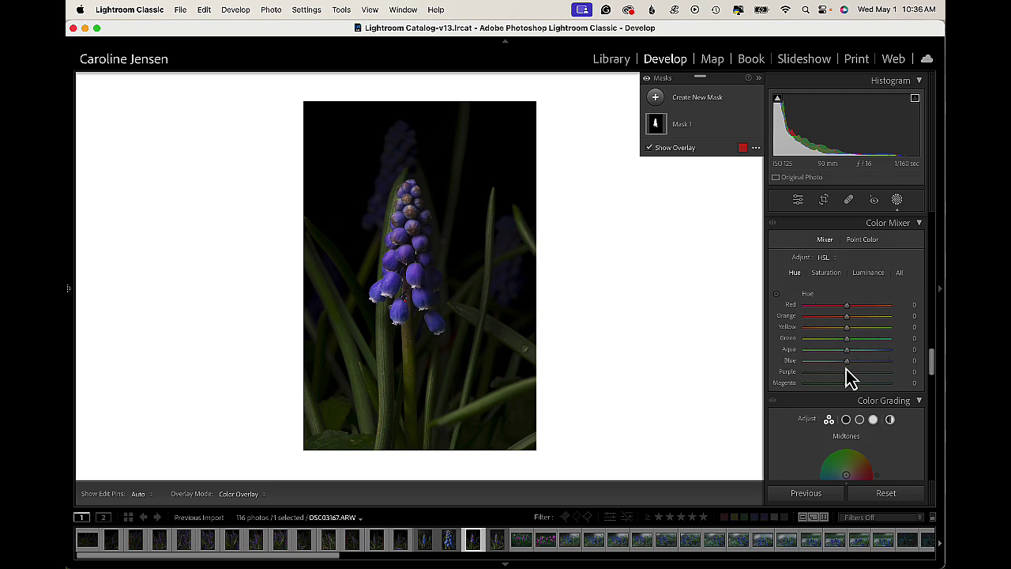
pyautogui.moveTo(848, 365); pyautogui.dragTo(827, 377)
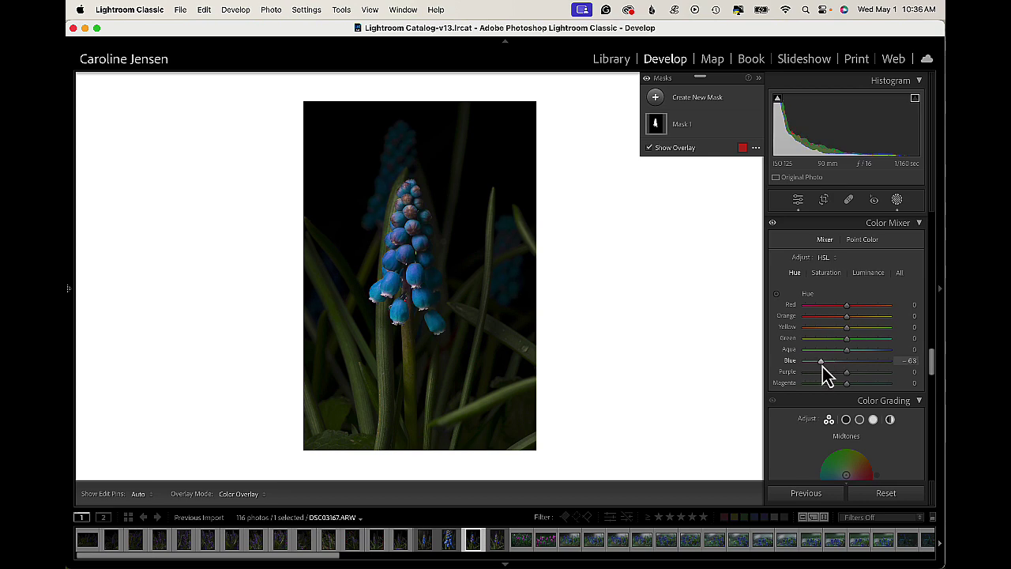
pyautogui.click(470, 283)
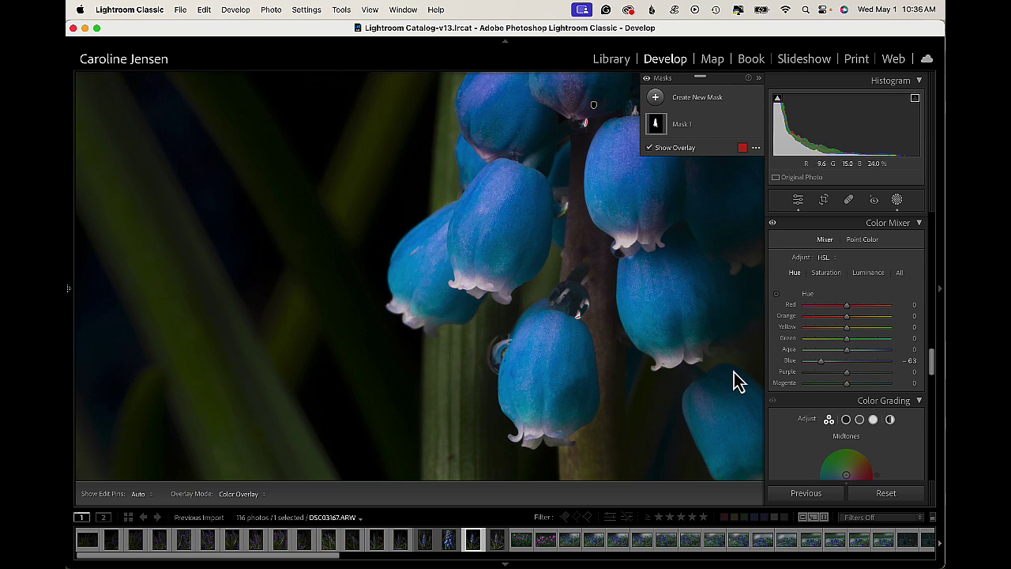
pyautogui.moveTo(814, 363); pyautogui.dragTo(840, 368)
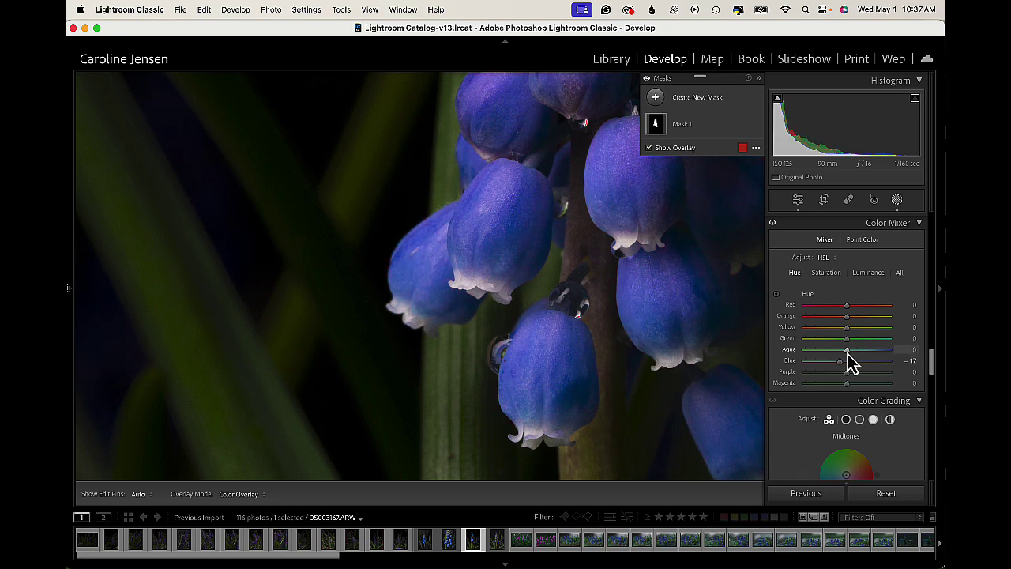
pyautogui.moveTo(848, 353); pyautogui.dragTo(873, 364)
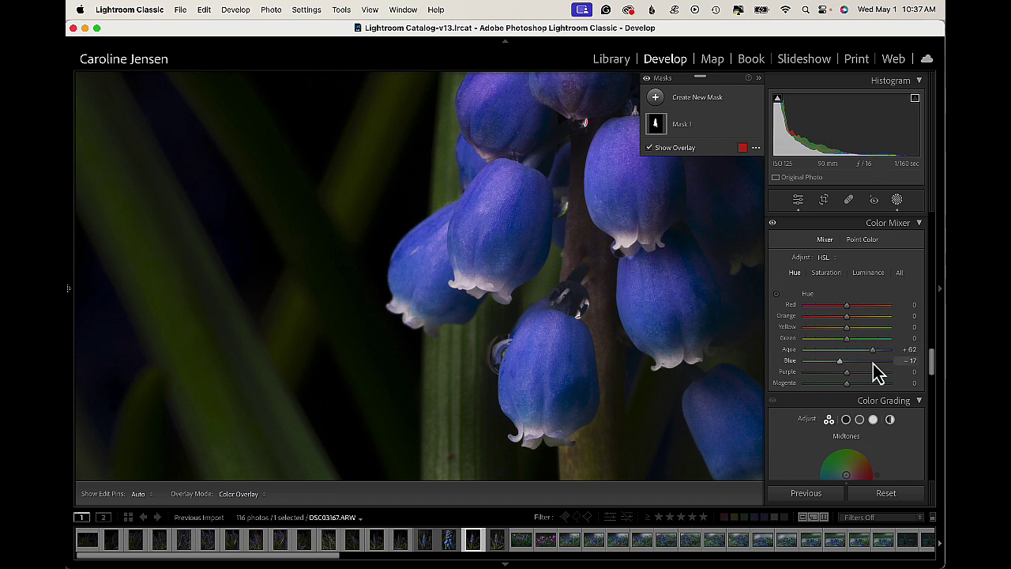
# Step: Set the Blue luminance in the Color Mixer to +69
pyautogui.click(869, 276)
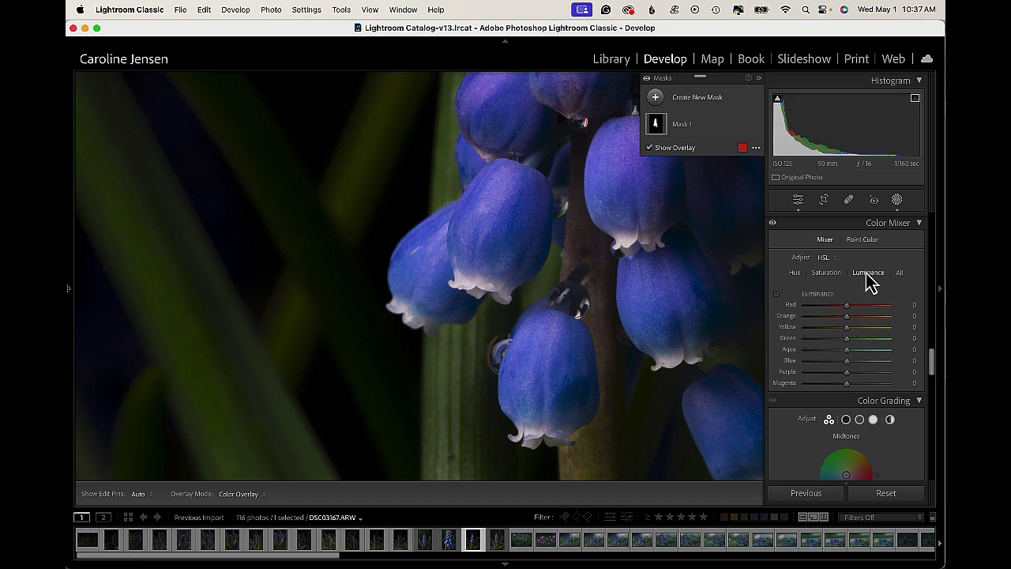
pyautogui.moveTo(847, 363); pyautogui.dragTo(875, 366)
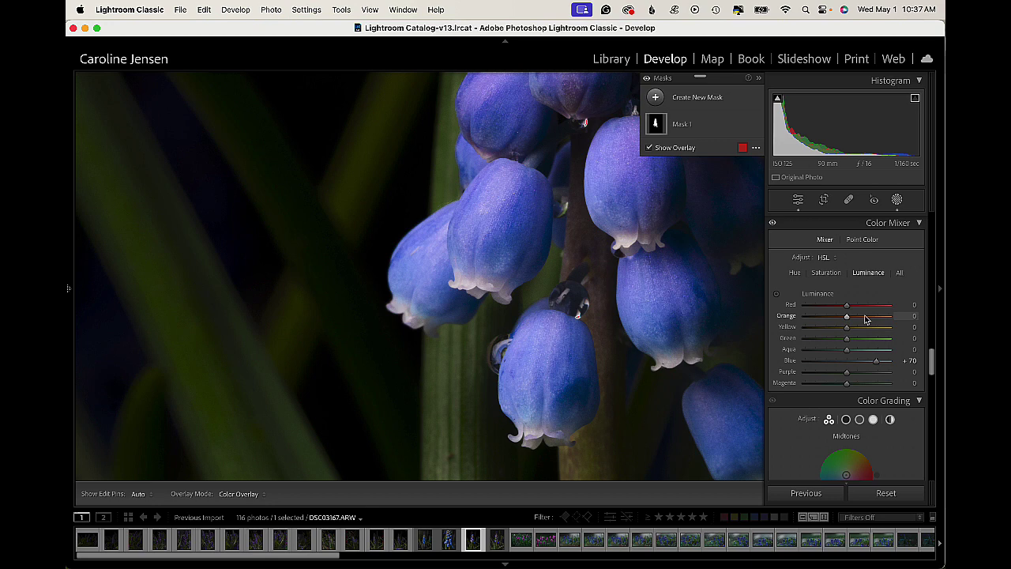
pyautogui.moveTo(876, 360); pyautogui.dragTo(877, 368)
pyautogui.click(657, 342)
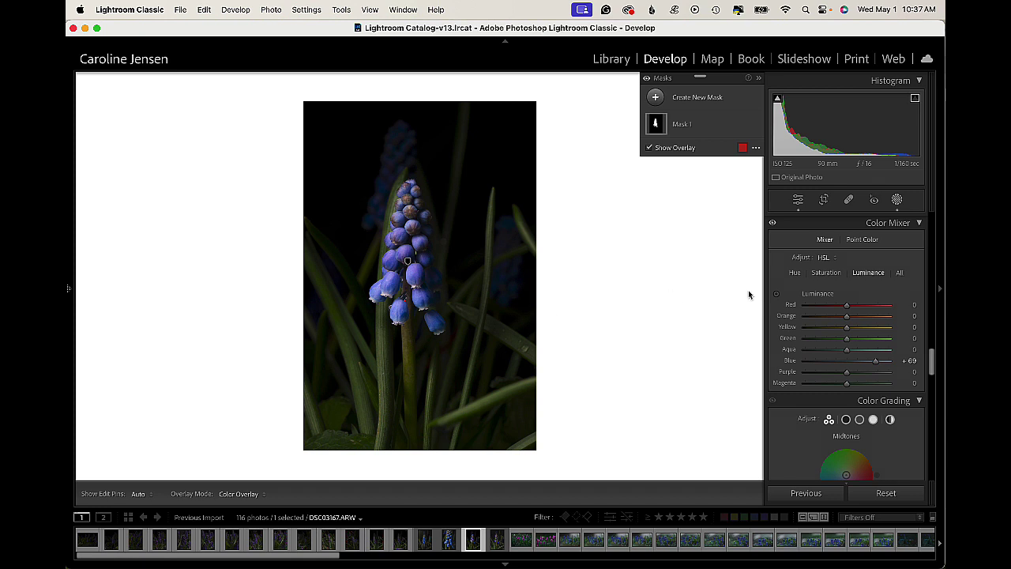
# Step: Raise the Blue saturation in the Color Mixer, lower the Yellow saturation and set the Yellow luminance to -18
pyautogui.click(826, 273)
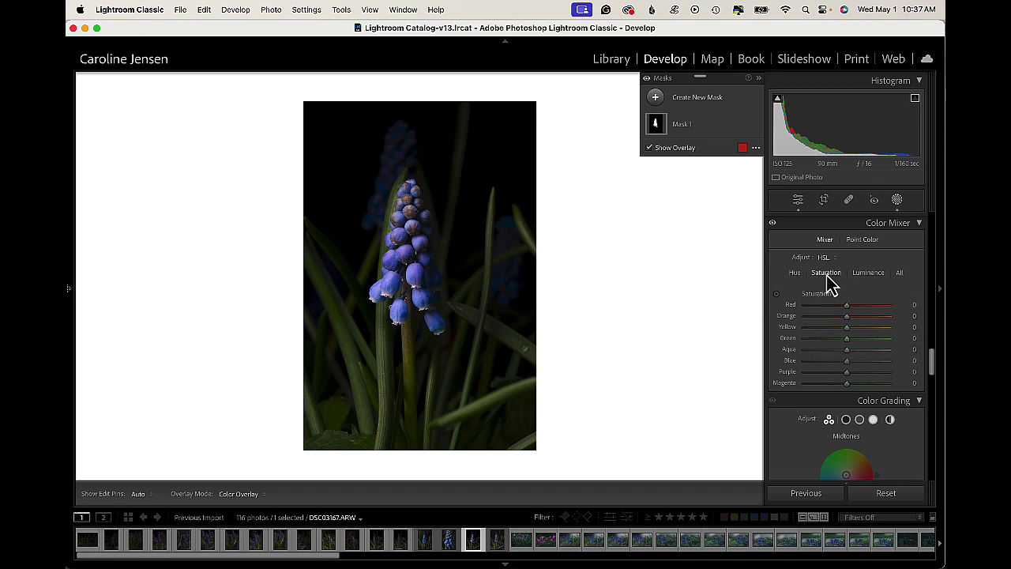
pyautogui.moveTo(850, 362); pyautogui.dragTo(860, 365)
pyautogui.moveTo(848, 328)
pyautogui.mouseDown()
pyautogui.moveTo(822, 332)
pyautogui.moveTo(856, 329)
pyautogui.moveTo(835, 333)
pyautogui.mouseUp()
pyautogui.click(875, 281)
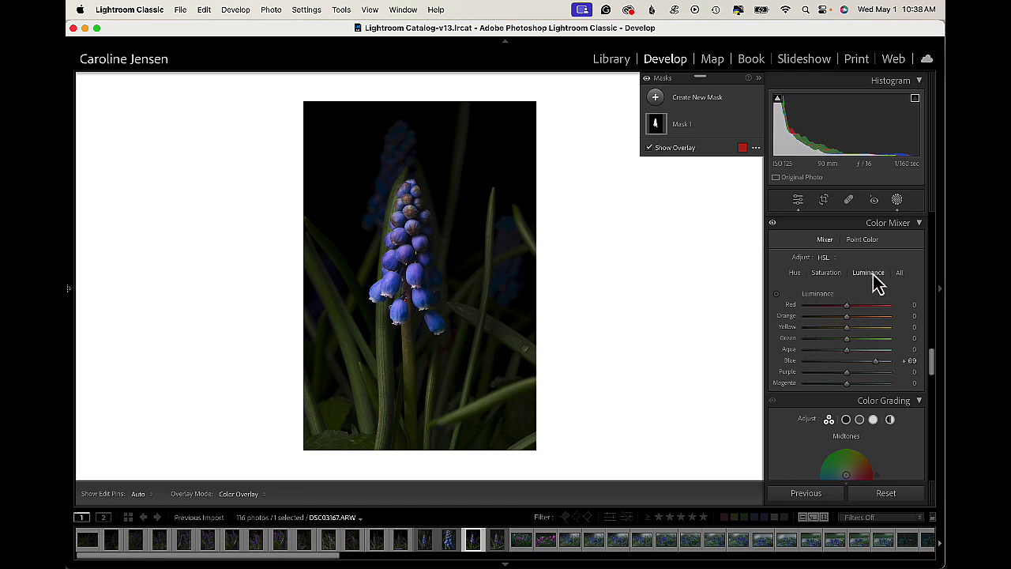
pyautogui.moveTo(846, 327); pyautogui.dragTo(840, 329)
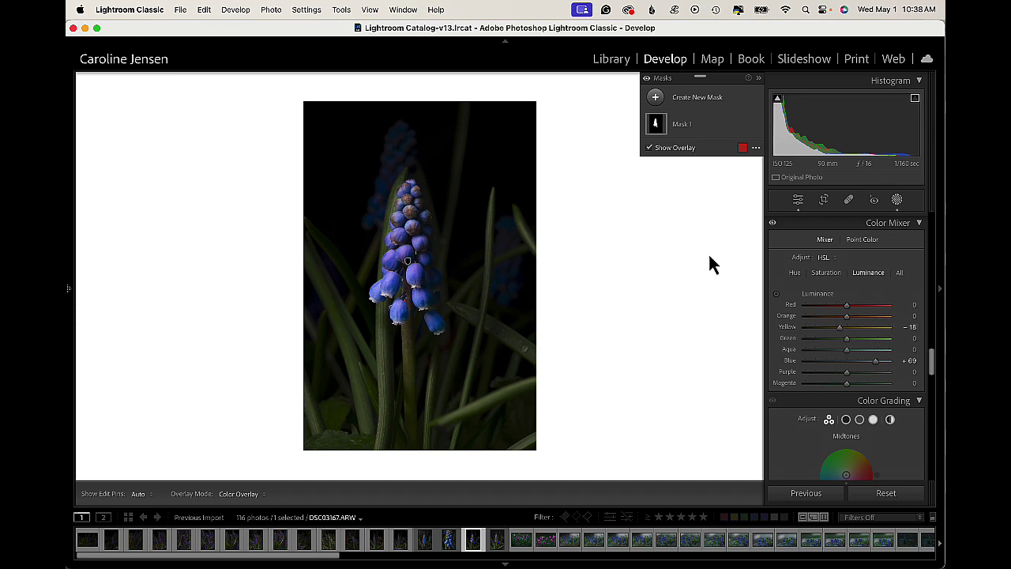
# Step: Send the adjusted photo to Adobe Photoshop (Beta) for editing and switch to that app
pyautogui.rightClick(442, 267)
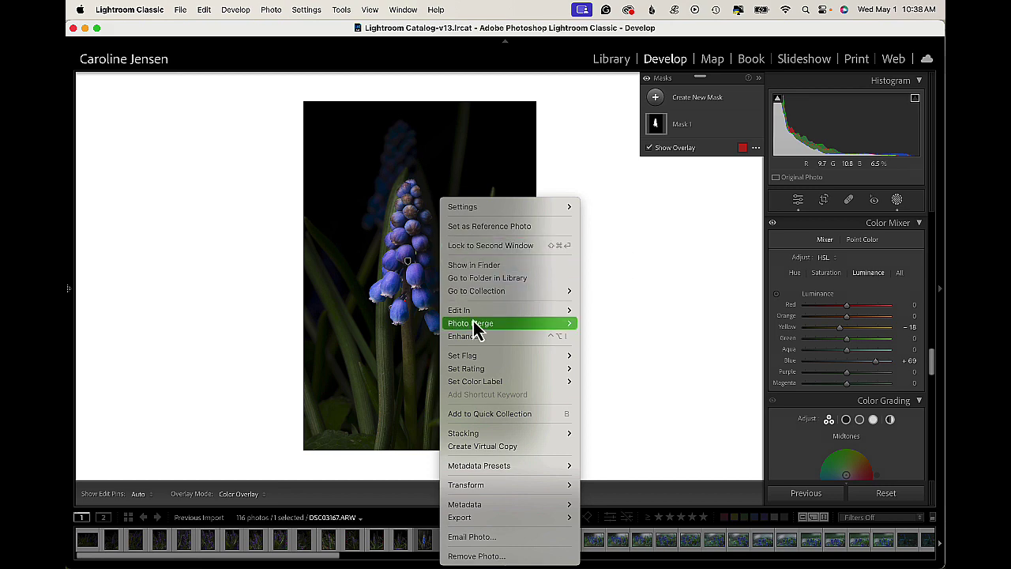
pyautogui.moveTo(472, 310)
pyautogui.click(636, 312)
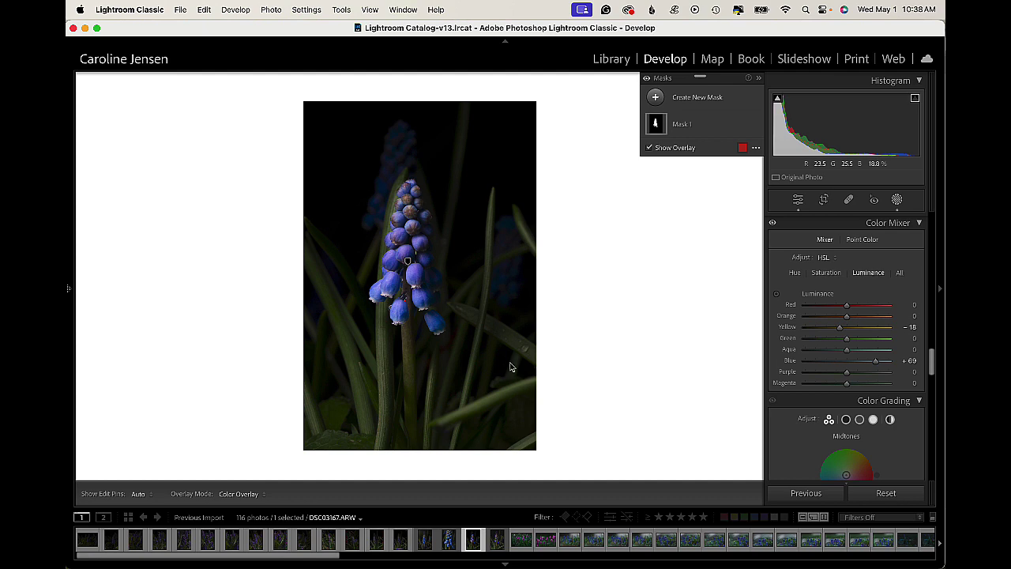
pyautogui.moveTo(553, 565)
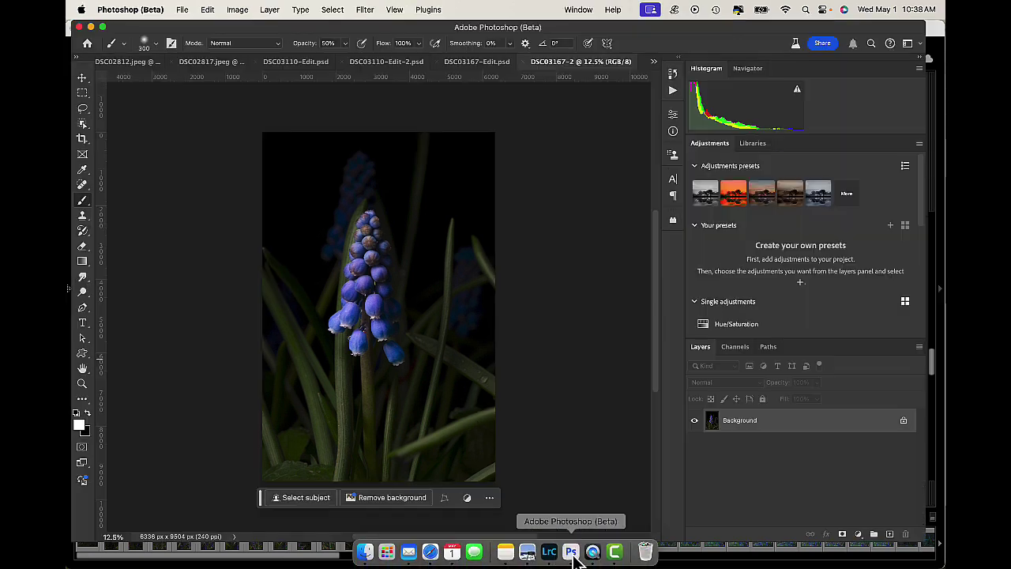
pyautogui.click(574, 558)
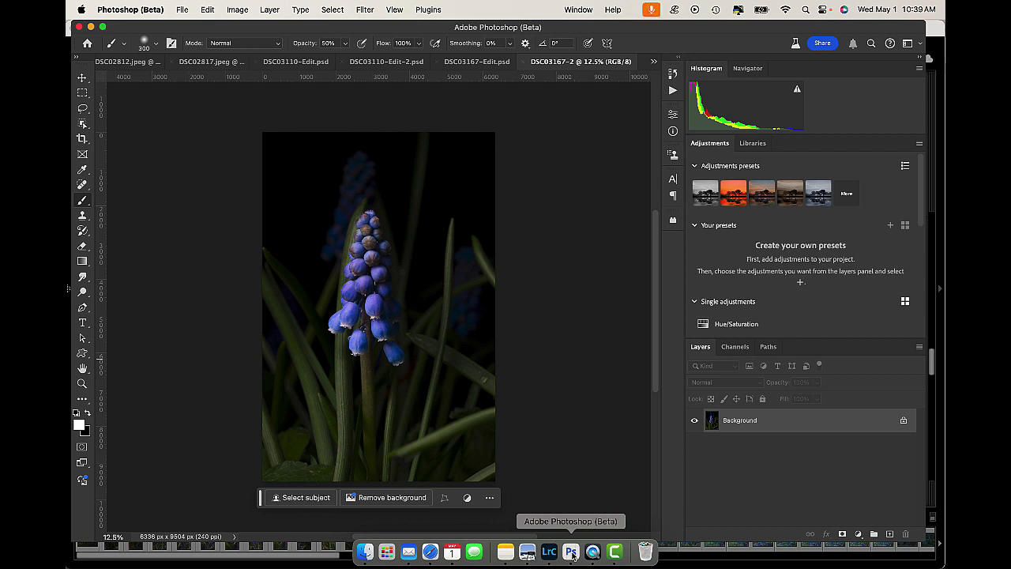
# Step: Open the grape hyacinth photo in the Exposure X7 filter
pyautogui.click(366, 14)
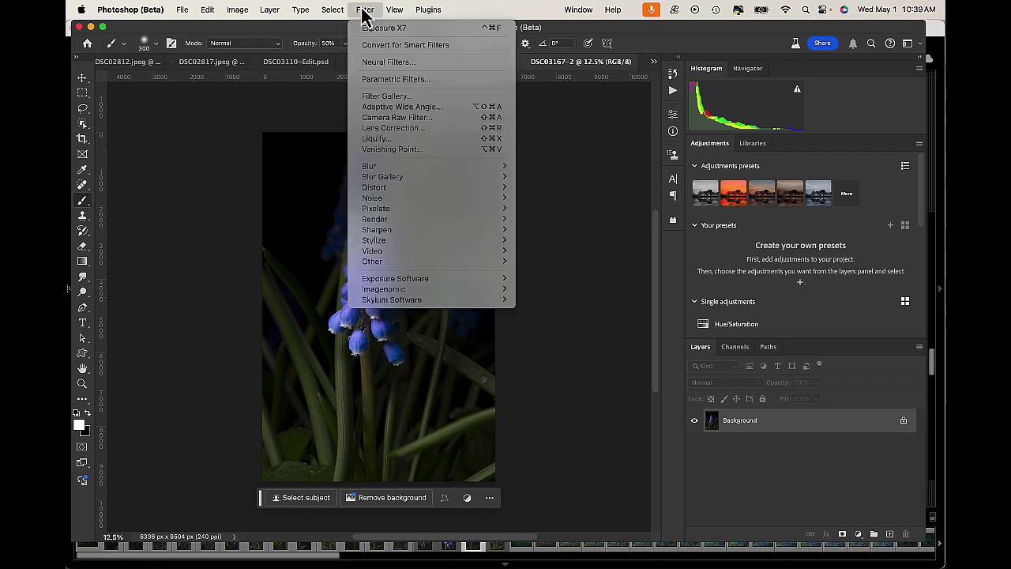
pyautogui.moveTo(406, 282)
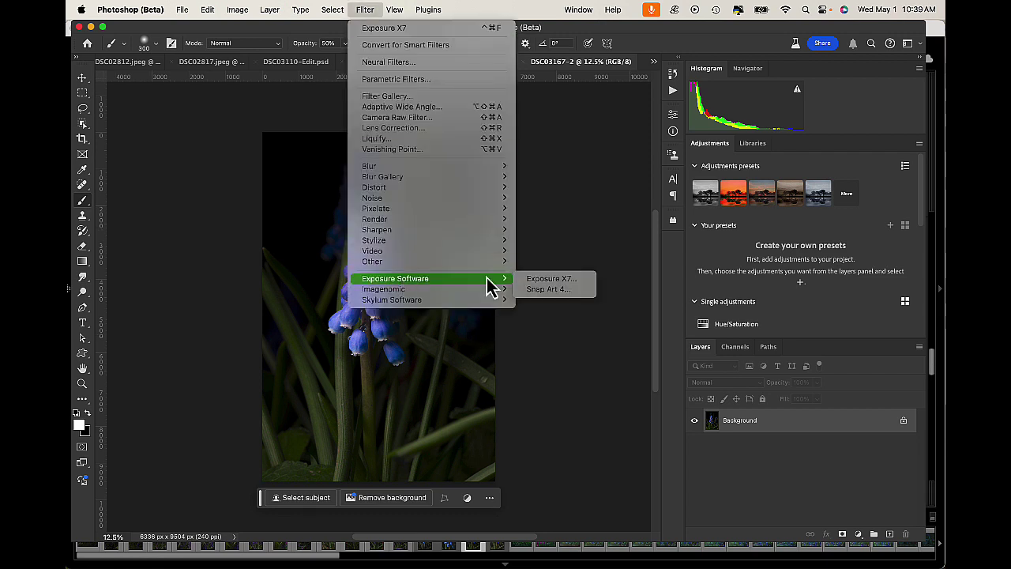
pyautogui.click(564, 278)
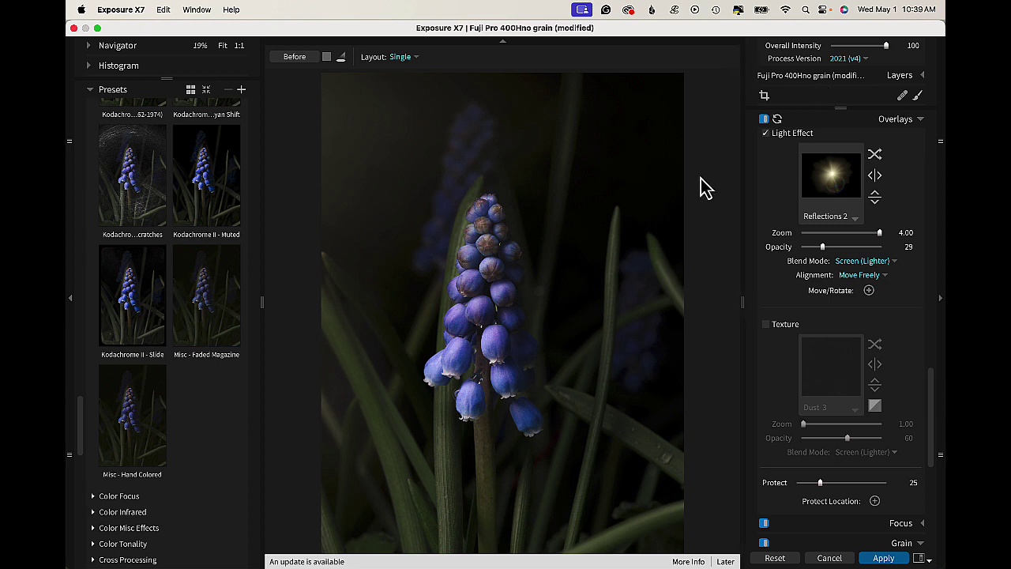
# Step: Compare the original photo with the modified Fuji Pro 400H no grain look by toggling the before view several times
pyautogui.click(299, 63)
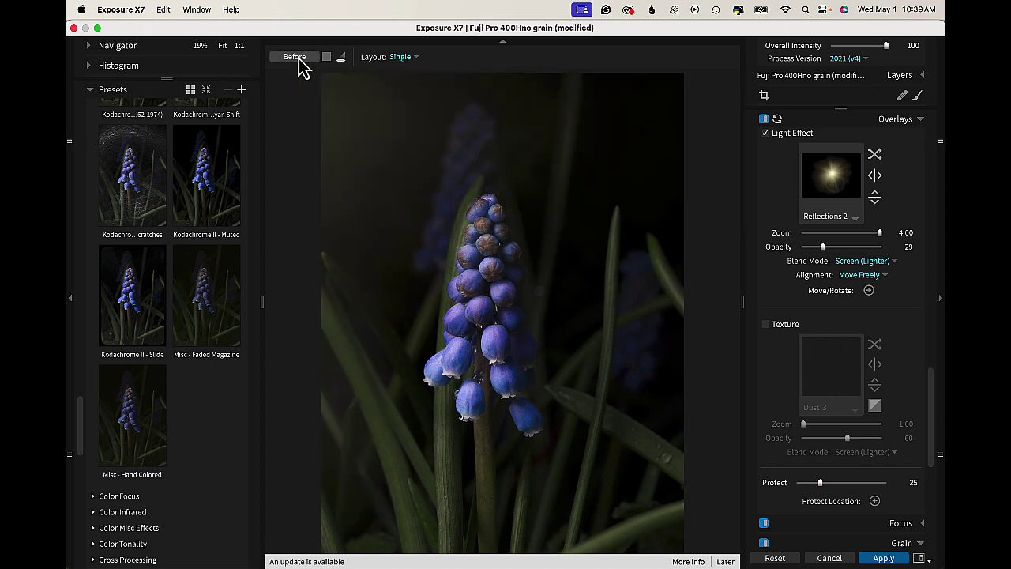
pyautogui.scroll(2, 853, 225)
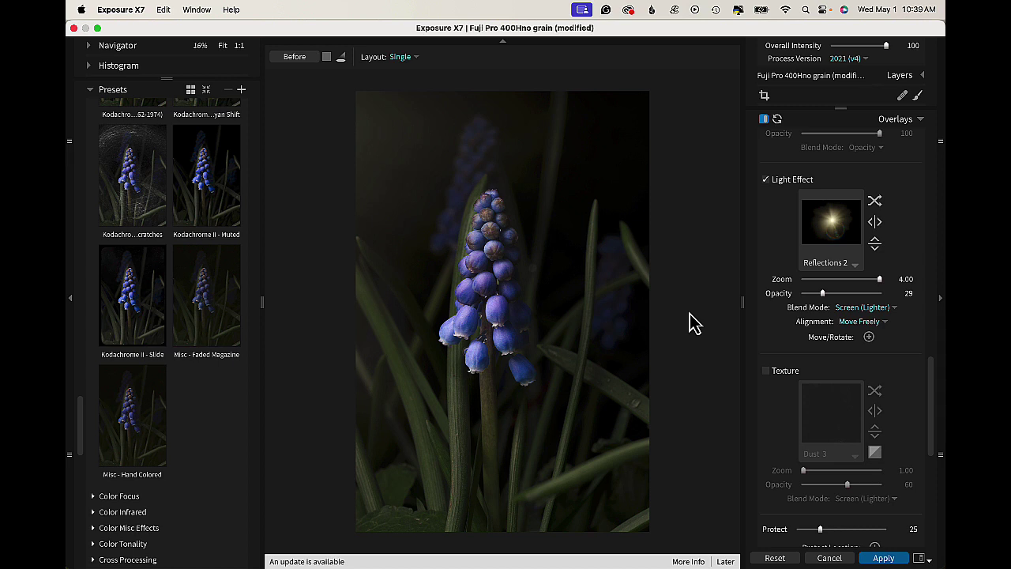
pyautogui.click(294, 58)
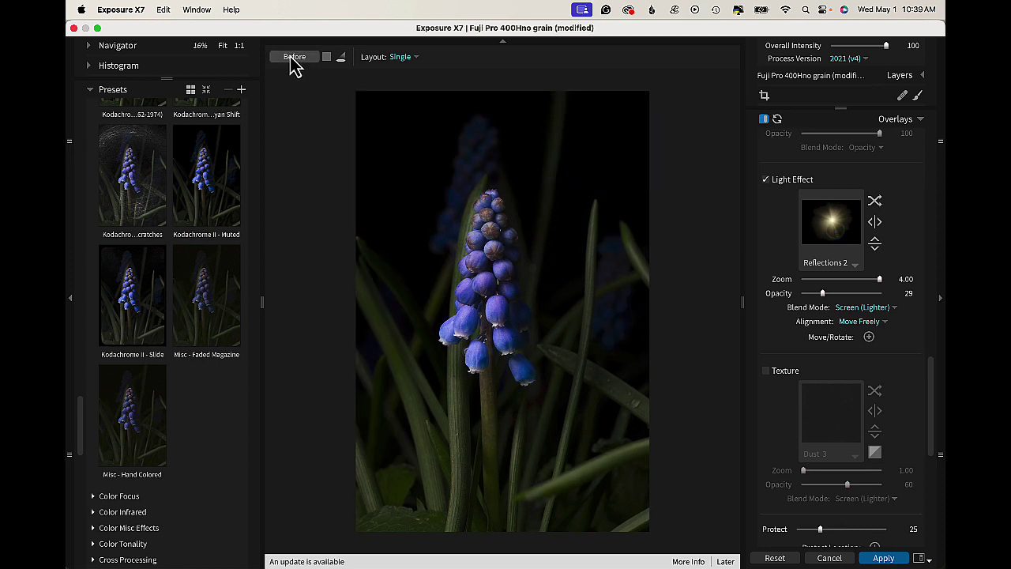
pyautogui.click(294, 58)
pyautogui.click(294, 58)
pyautogui.click(294, 58)
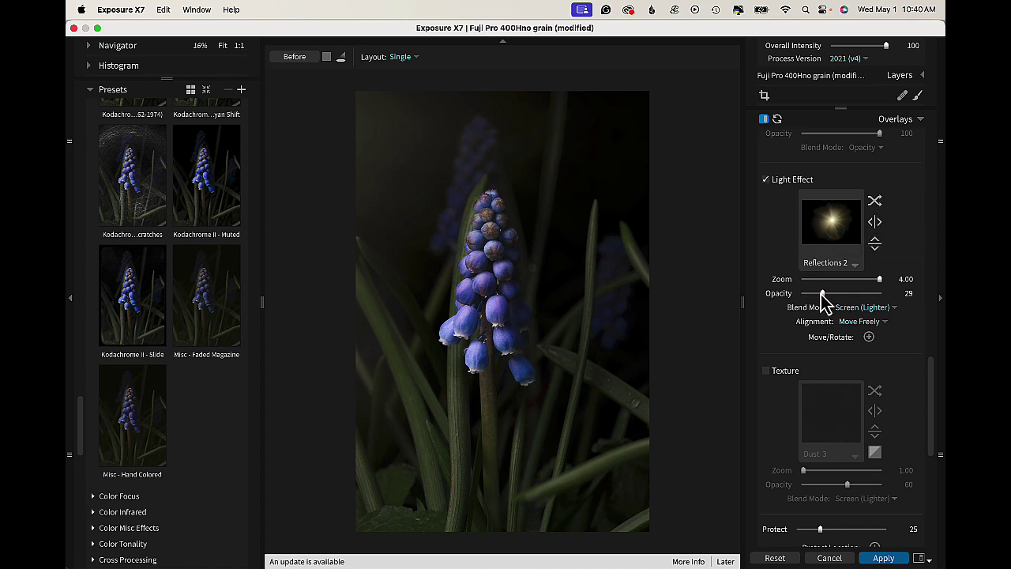
# Step: Lower the opacity of the Reflections 2 light effect slightly and apply the Fuji Pro 400H no grain look to the photo
pyautogui.moveTo(823, 293); pyautogui.dragTo(815, 295)
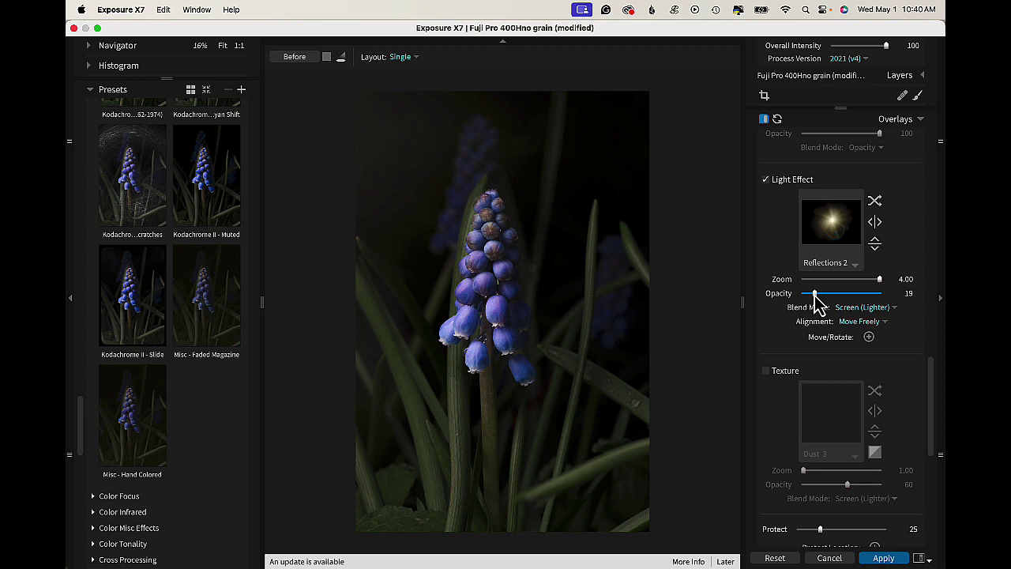
pyautogui.moveTo(815, 295); pyautogui.dragTo(817, 296)
pyautogui.click(883, 558)
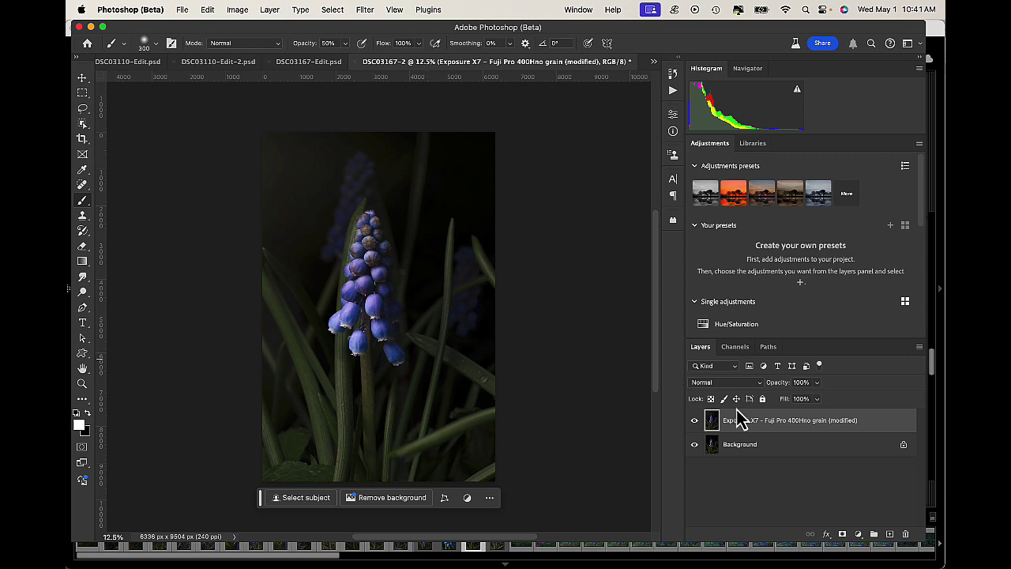
# Step: Flatten the Exposure X7 layer into the background and save the document
pyautogui.rightClick(772, 433)
pyautogui.click(814, 365)
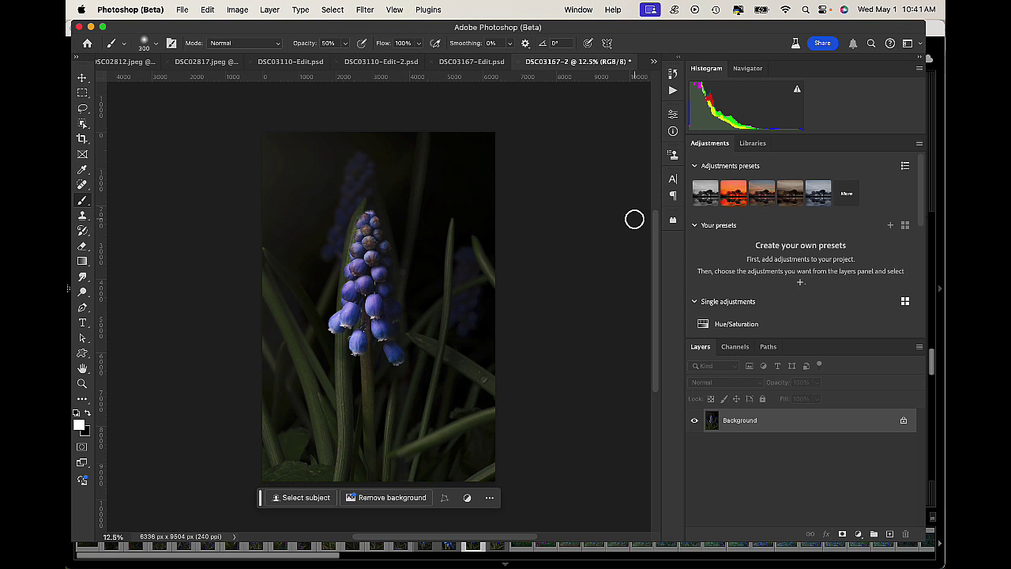
pyautogui.press('super+s')
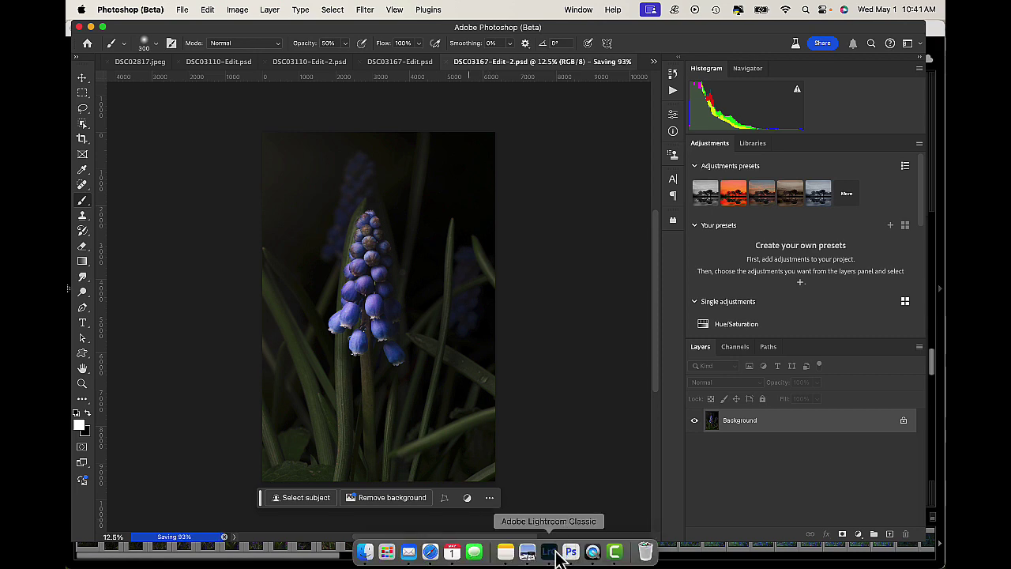
# Step: Switch to Adobe Lightroom Classic and view the saved DSC03167-Edit-2.psd in Develop with the masking tools closed
pyautogui.click(551, 552)
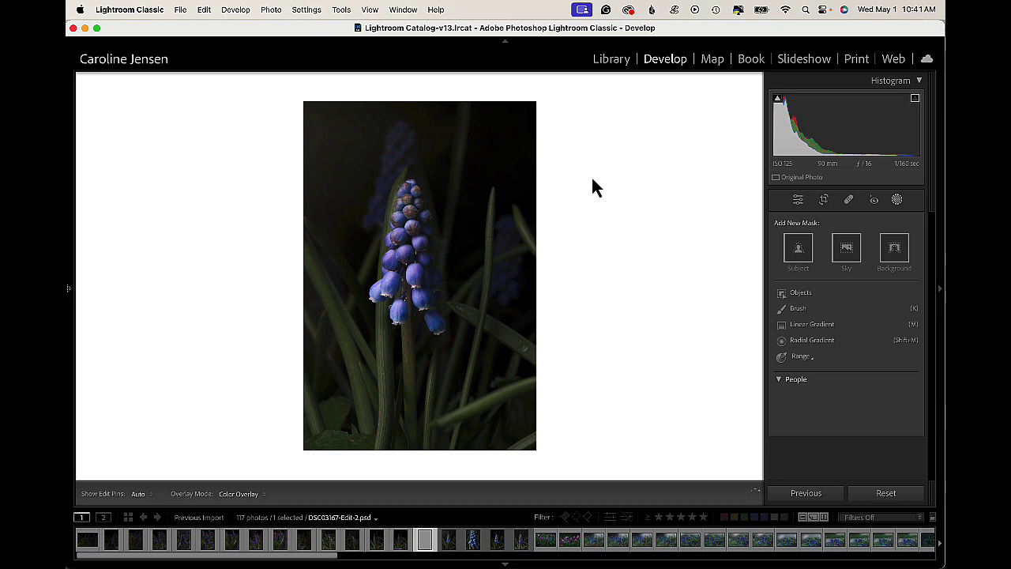
pyautogui.click(403, 9)
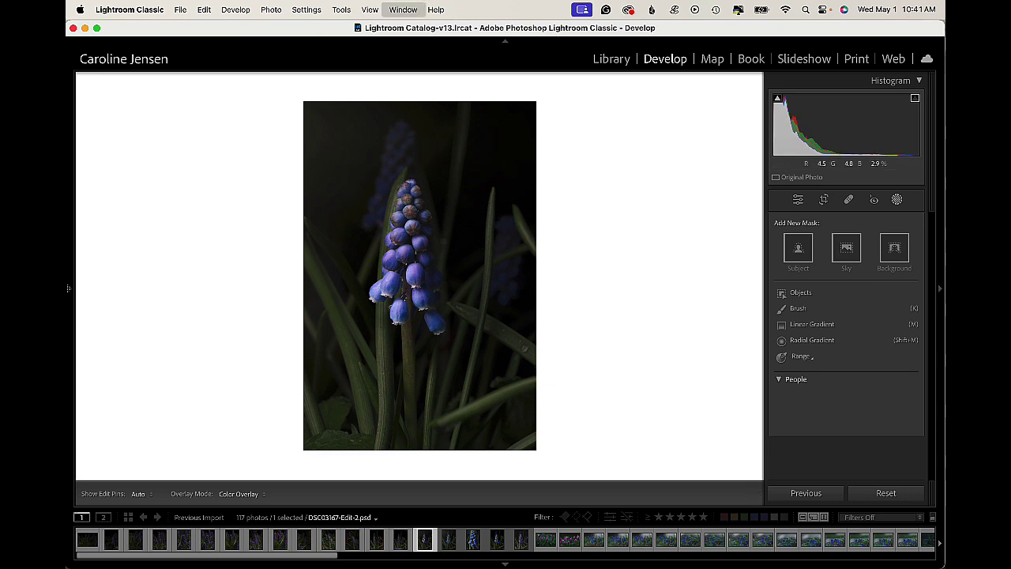
pyautogui.press('l')
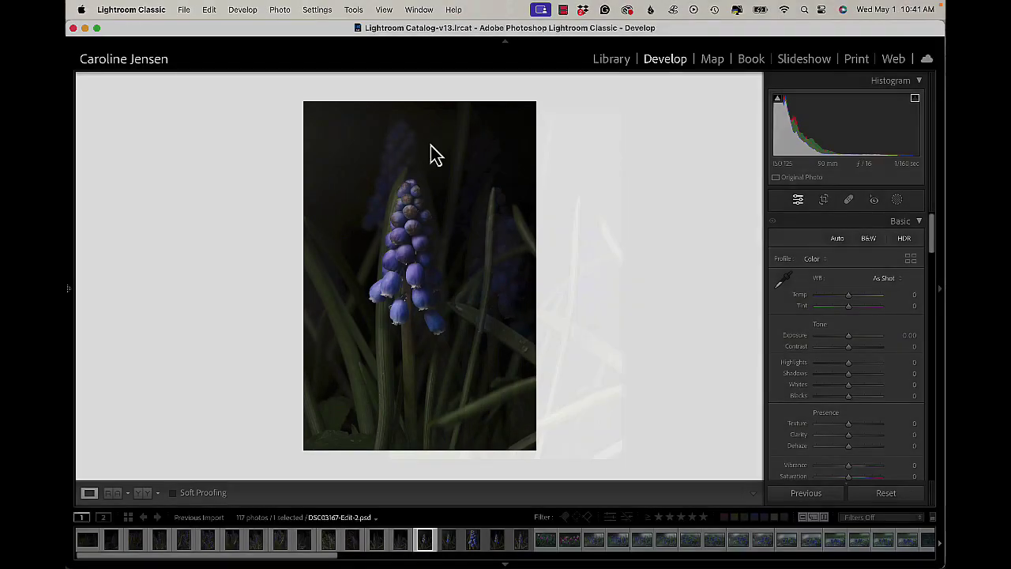
# Step: Switch to Preview and view the garden snapshot IMG_1727.HEIC for comparison with the finished edit
pyautogui.moveTo(598, 563)
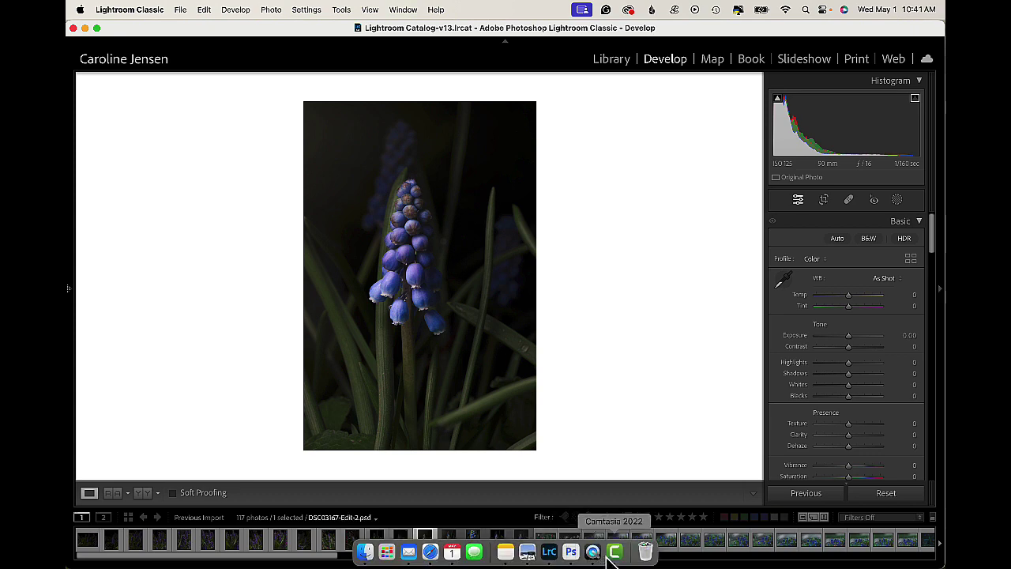
pyautogui.click(528, 561)
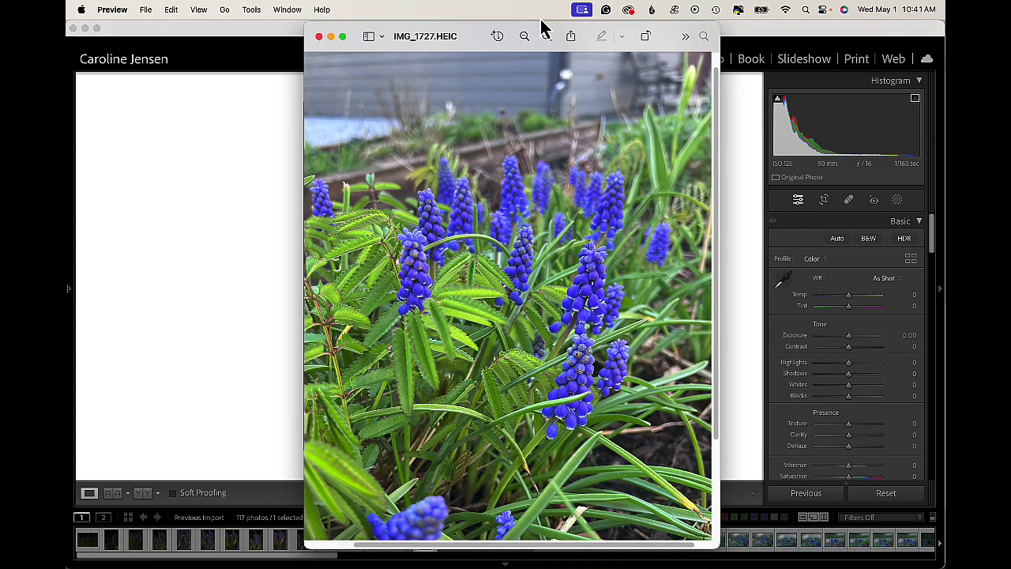